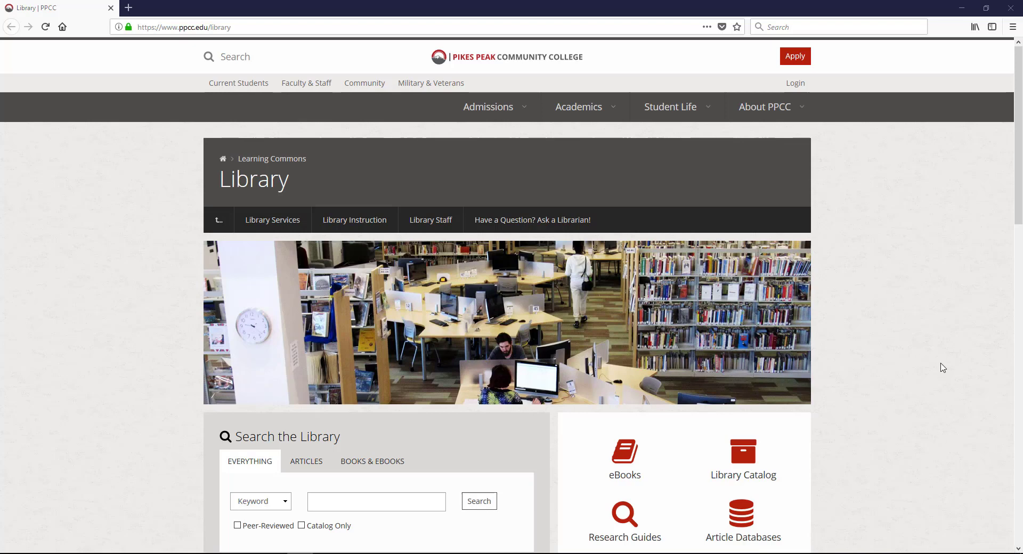
- Open JSTOR from the library's article databases, filtering the A-Z list by the letter J
{"action": "scroll", "coordinate": [943, 367], "scroll_direction": "down", "scroll_amount": 2}
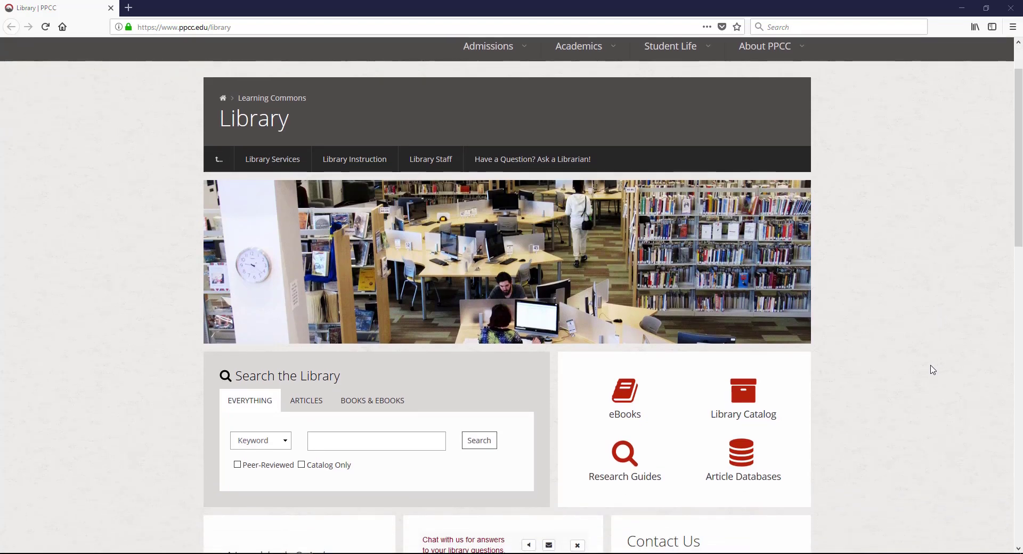
{"action": "left_click", "coordinate": [729, 464]}
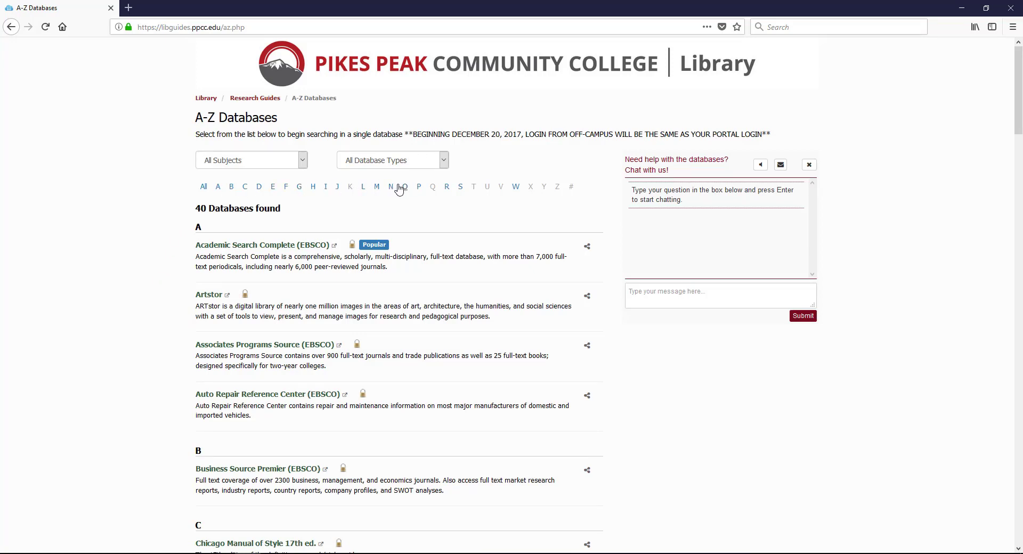
{"action": "left_click", "coordinate": [338, 189]}
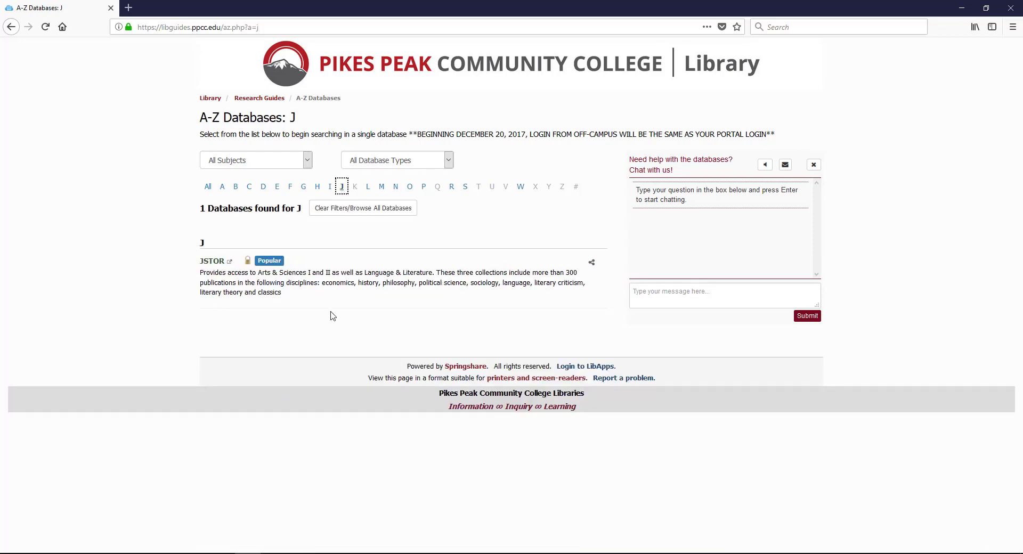
{"action": "left_click", "coordinate": [211, 262]}
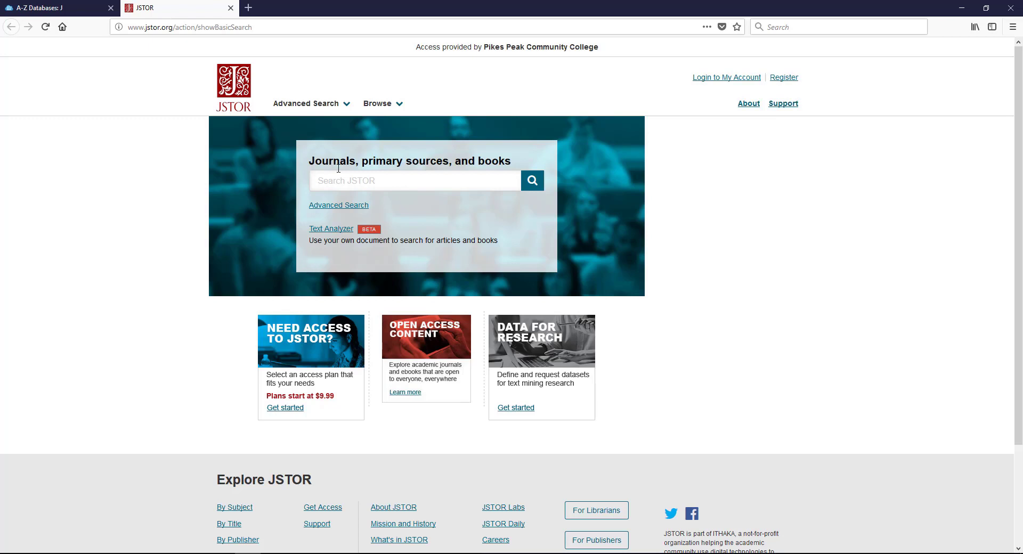
- Run a basic JSTOR search for "Octavian"
{"action": "left_click", "coordinate": [457, 185]}
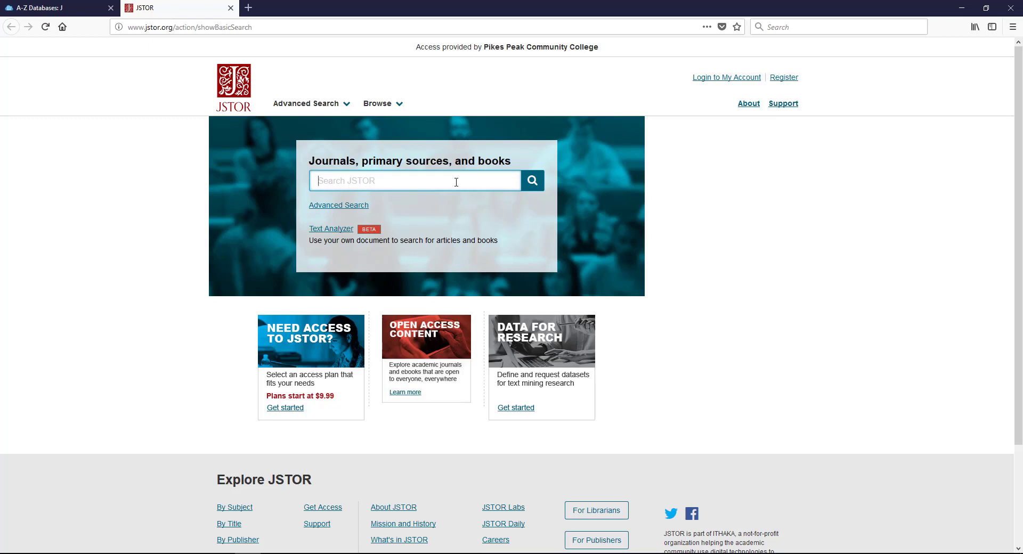
{"action": "type", "text": "Oc"}
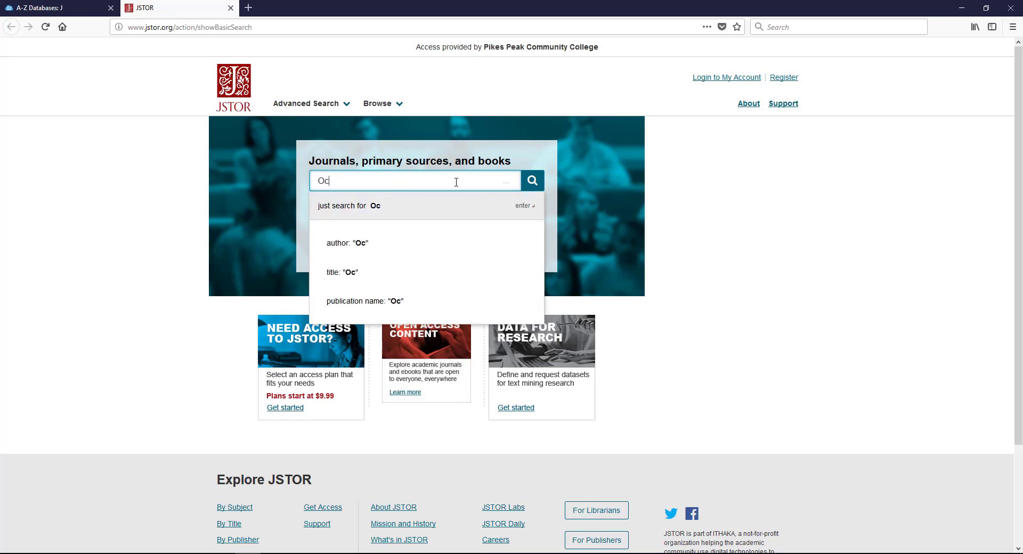
{"action": "type", "text": "tavian"}
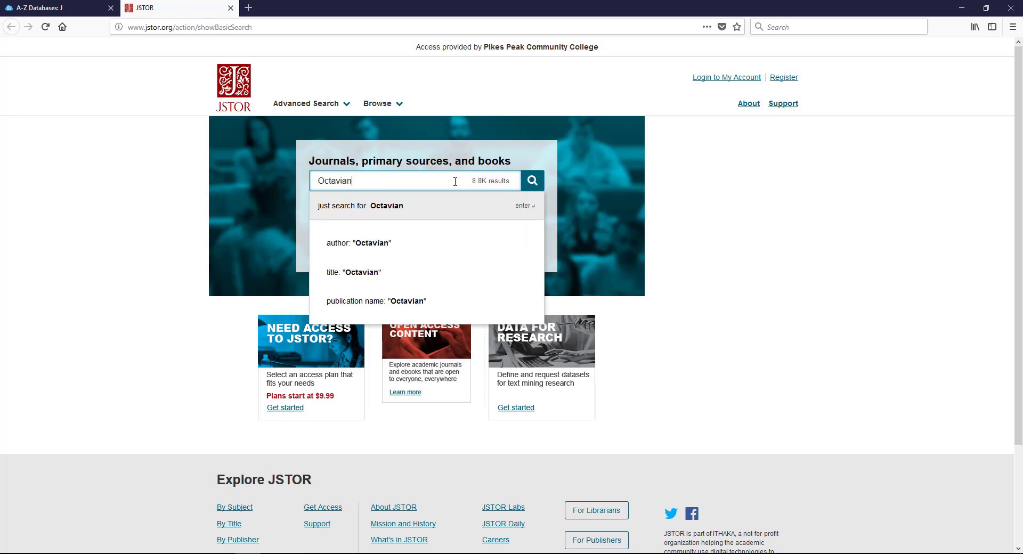
{"action": "left_click", "coordinate": [530, 183]}
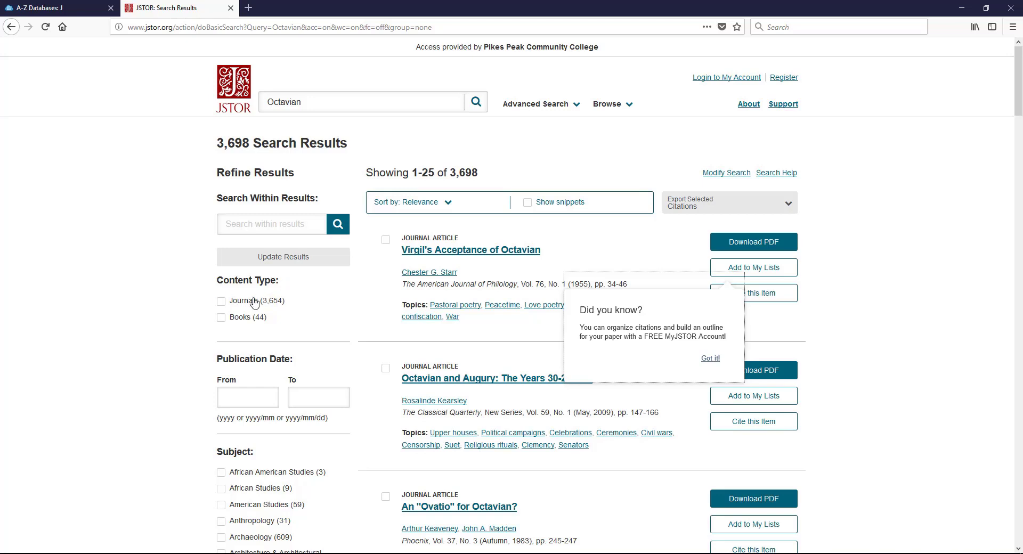
- Refine the Octavian search results to journals with publication dates from 1976 to 2018
{"action": "left_click", "coordinate": [221, 302]}
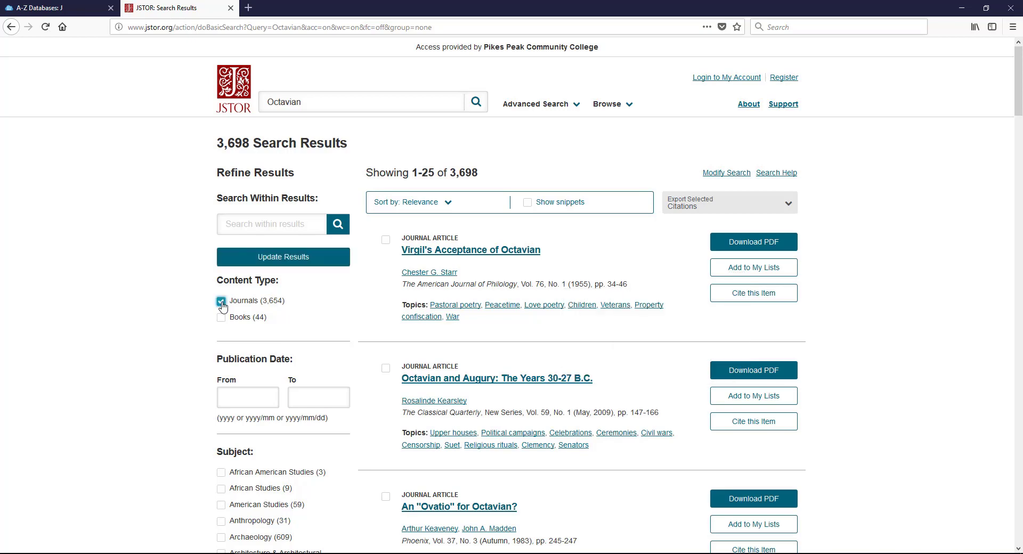
{"action": "left_click", "coordinate": [297, 260]}
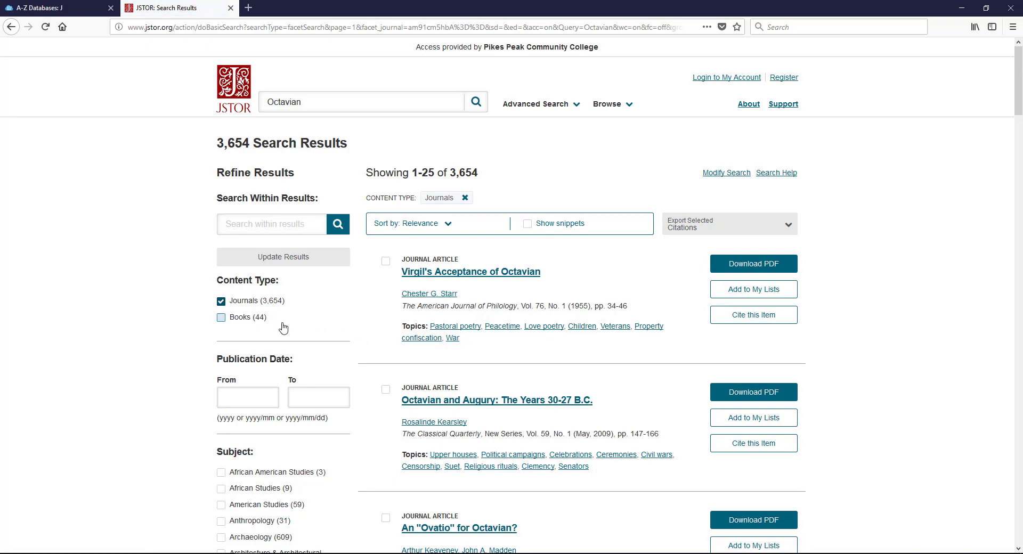
{"action": "left_click", "coordinate": [262, 401]}
{"action": "type", "text": "1976"}
{"action": "left_click", "coordinate": [315, 398]}
{"action": "type", "text": "20"}
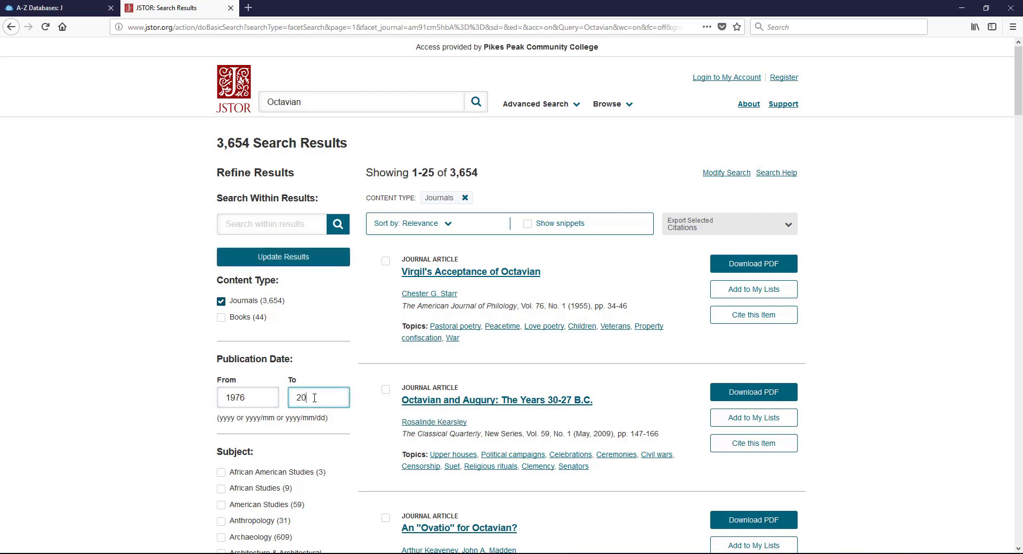
{"action": "type", "text": "18"}
{"action": "left_click", "coordinate": [160, 373]}
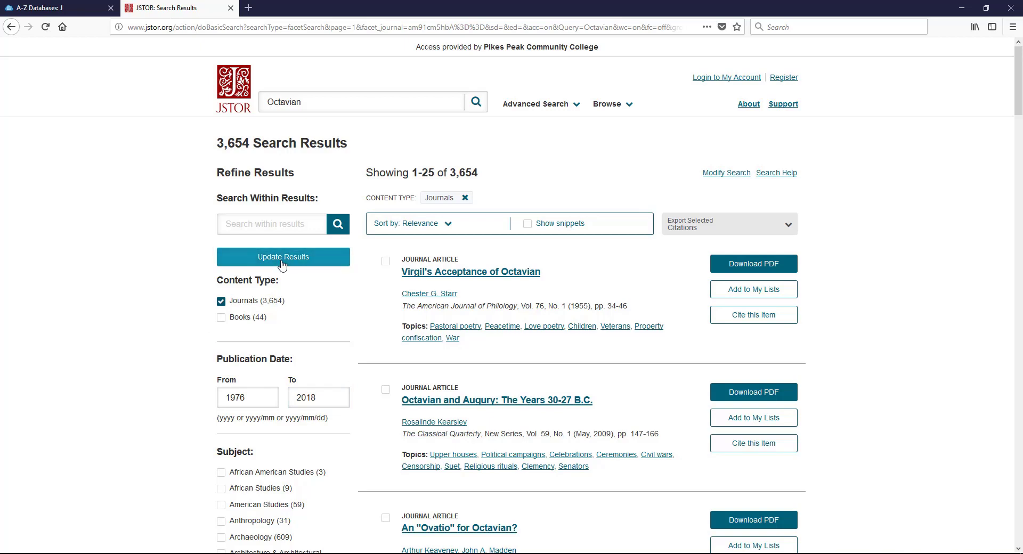
{"action": "left_click", "coordinate": [283, 258]}
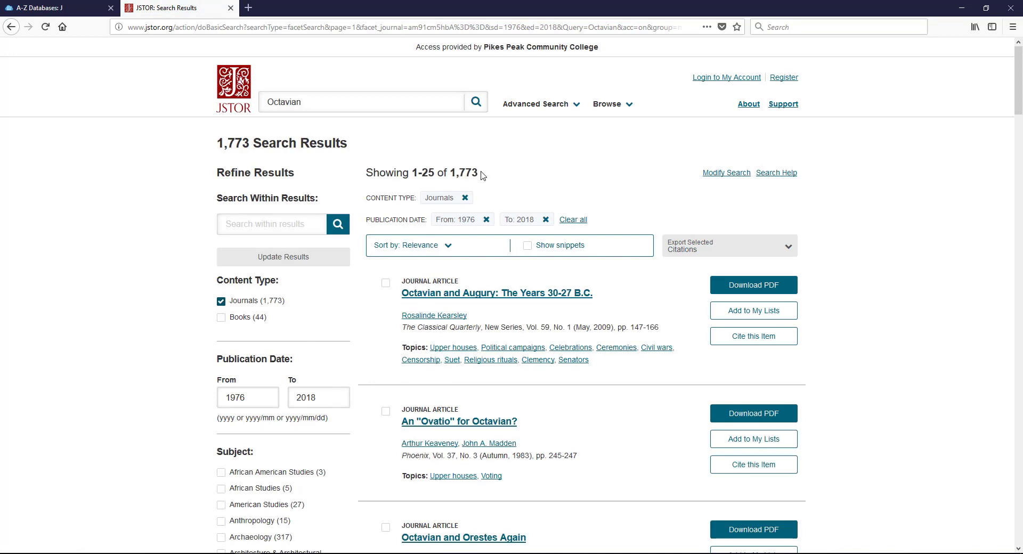
{"action": "left_click_drag", "start_coordinate": [479, 173], "coordinate": [452, 171]}
- Go to JSTOR's advanced search and enter "trajan" AND "column" as the search terms in all fields
{"action": "left_click", "coordinate": [234, 97]}
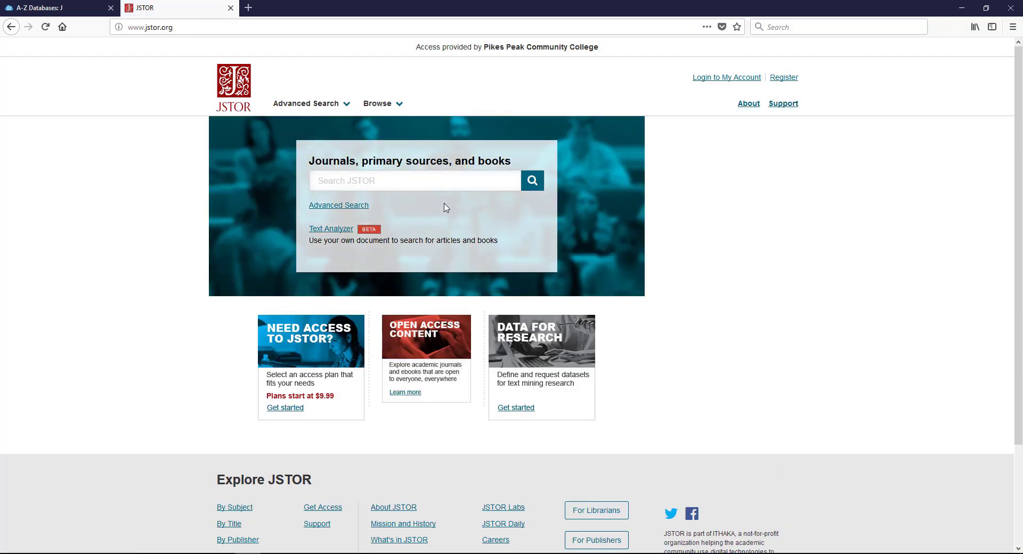
{"action": "left_click", "coordinate": [350, 209]}
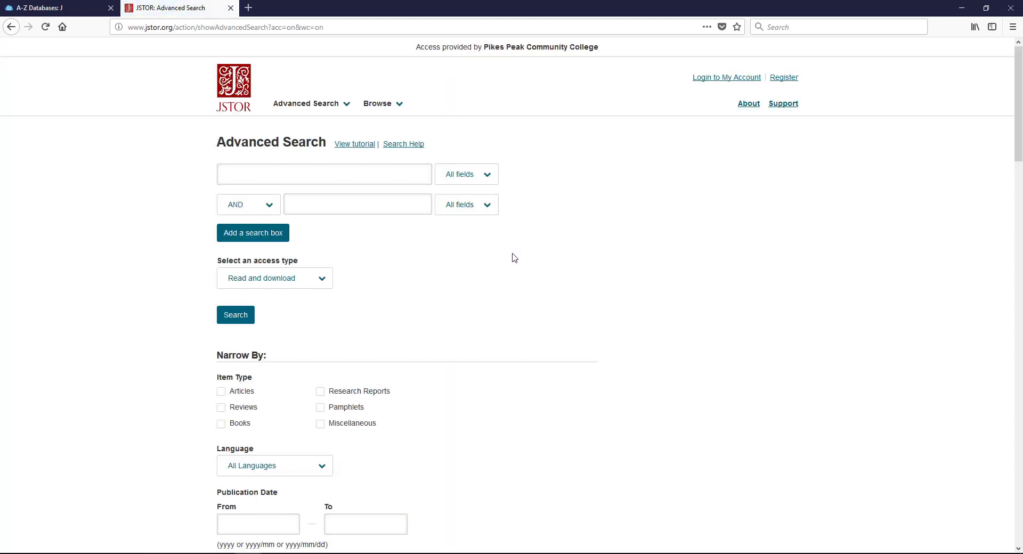
{"action": "left_click", "coordinate": [373, 177]}
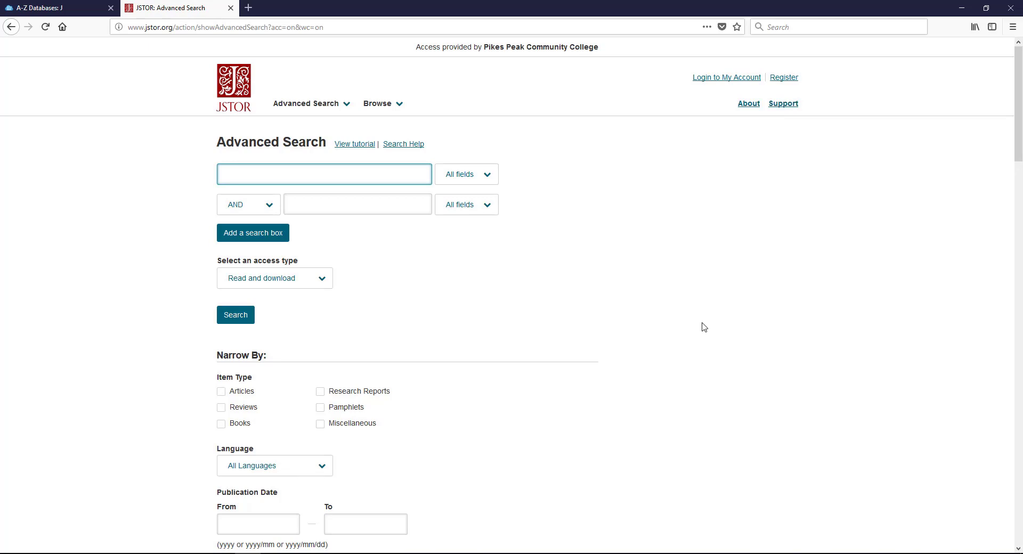
{"action": "type", "text": "trajan"}
{"action": "left_click", "coordinate": [325, 207]}
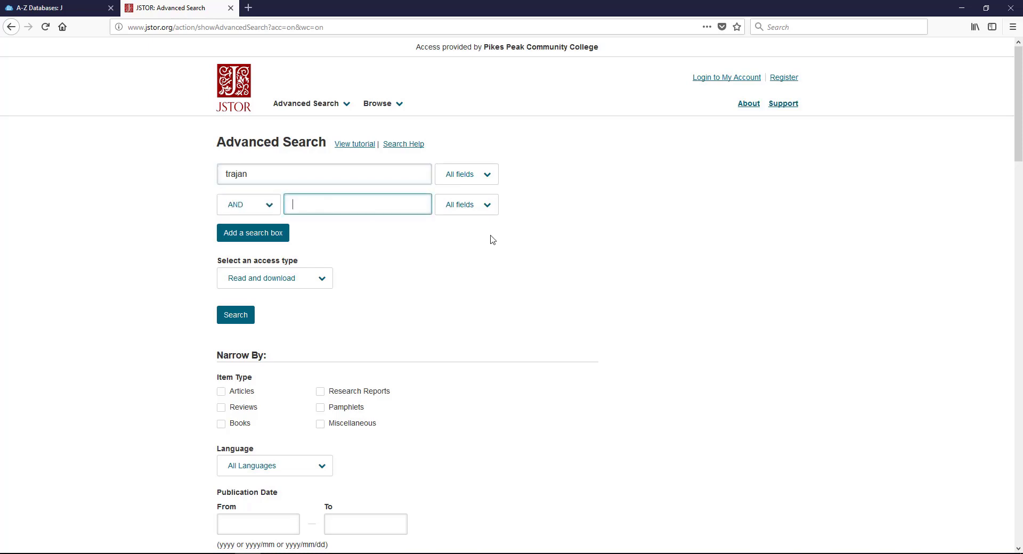
{"action": "type", "text": "column"}
{"action": "left_click", "coordinate": [591, 255]}
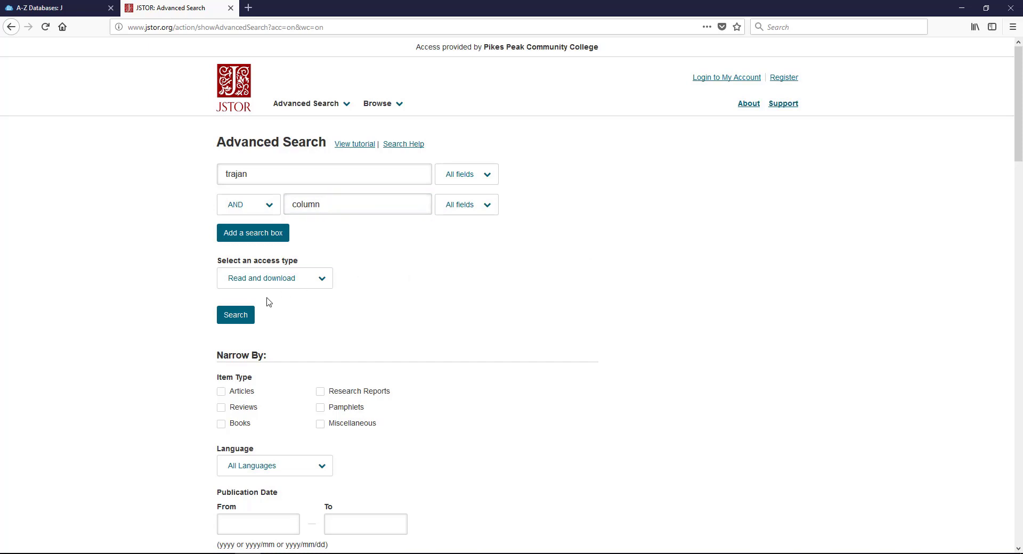
- Limit the advanced search to articles published from 1976 to 2018 and run it
{"action": "left_click", "coordinate": [242, 395]}
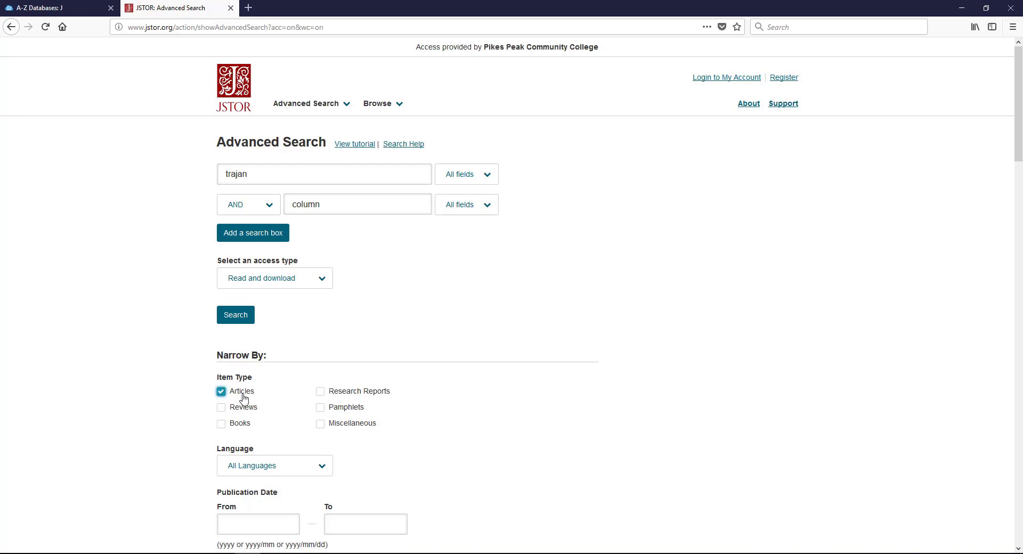
{"action": "left_click", "coordinate": [266, 525]}
{"action": "type", "text": "1976"}
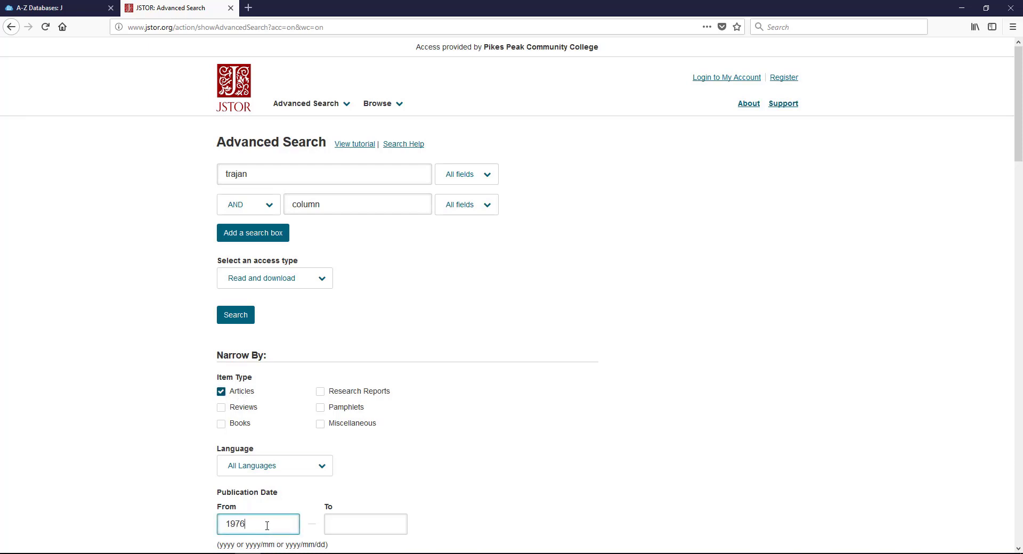
{"action": "left_click", "coordinate": [365, 526]}
{"action": "type", "text": "2018"}
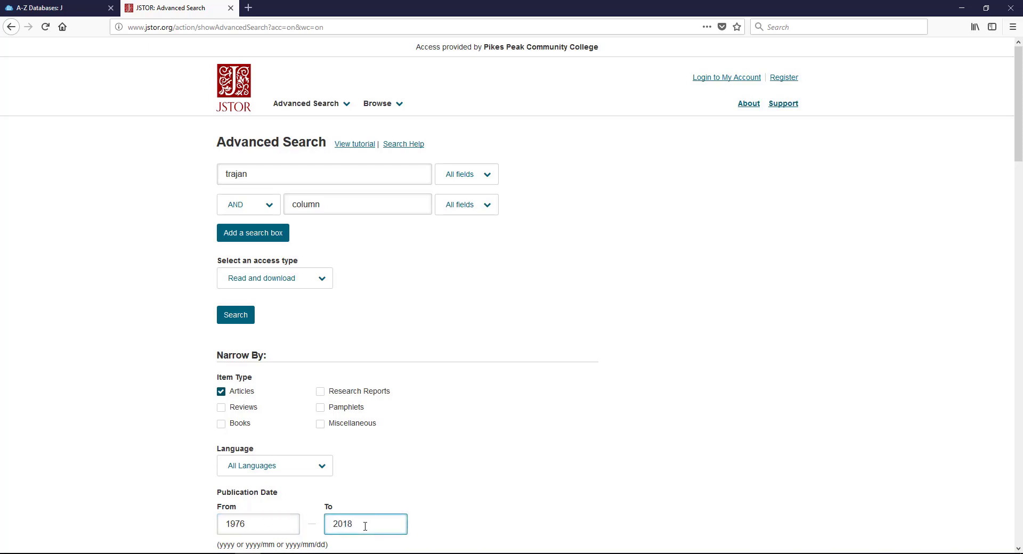
{"action": "left_click", "coordinate": [464, 476]}
{"action": "left_click", "coordinate": [246, 323]}
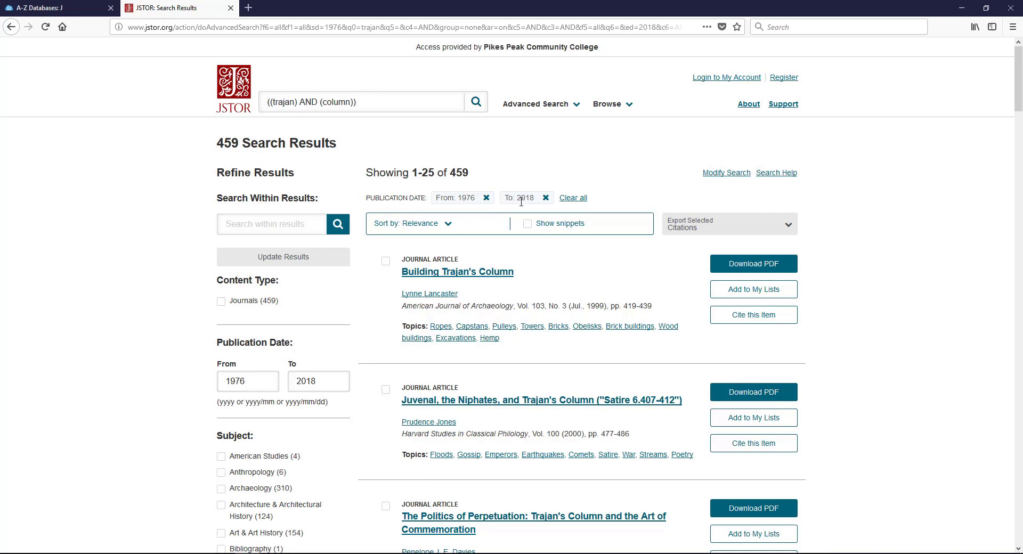
{"action": "left_click_drag", "start_coordinate": [458, 102], "coordinate": [262, 102]}
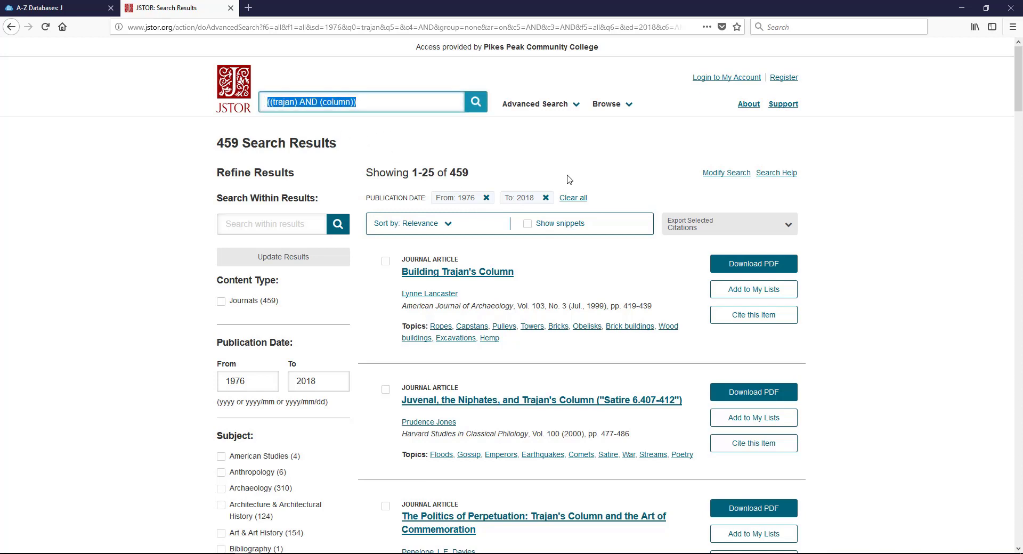
{"action": "left_click", "coordinate": [585, 165]}
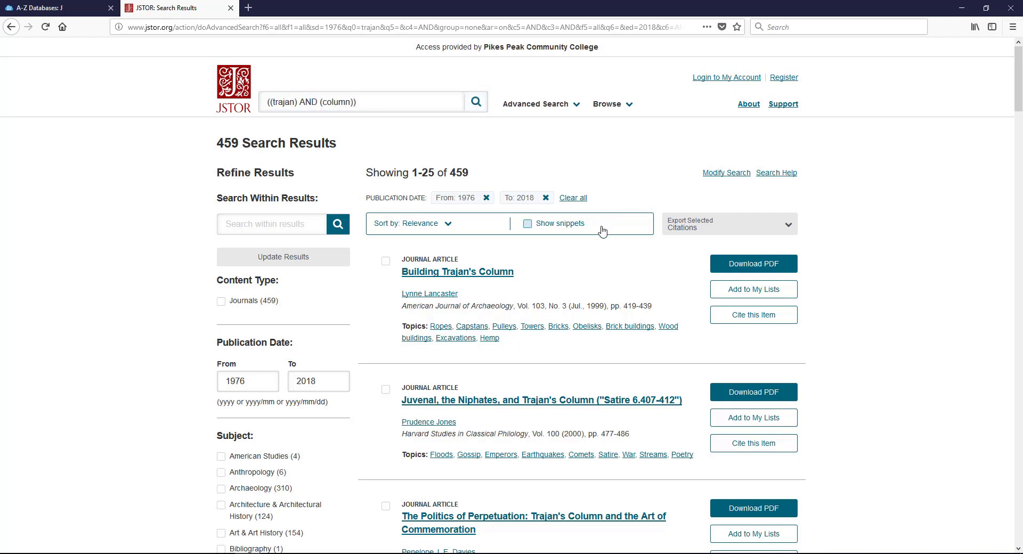
- Open the article "Building Trajan's Column" and copy its MLA citation, closing the citation window when done
{"action": "left_click", "coordinate": [480, 278]}
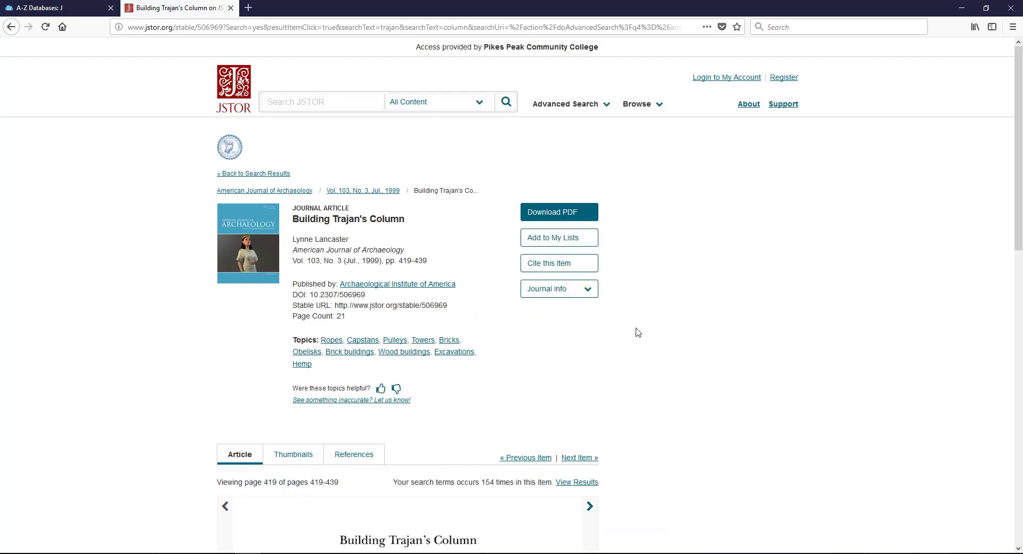
{"action": "left_click", "coordinate": [589, 271]}
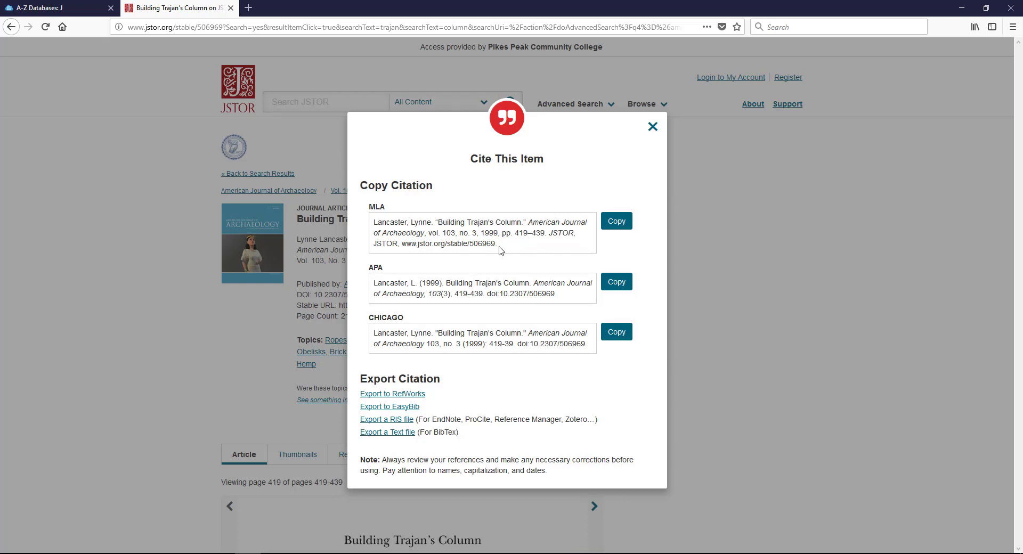
{"action": "left_click_drag", "start_coordinate": [498, 244], "coordinate": [375, 224]}
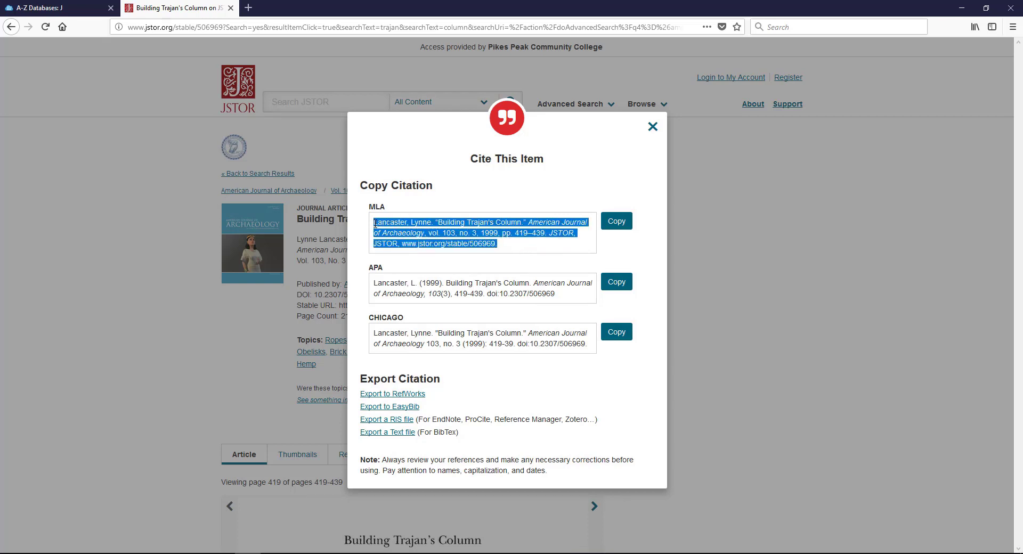
{"action": "right_click", "coordinate": [426, 225]}
{"action": "left_click", "coordinate": [436, 236]}
{"action": "left_click", "coordinate": [523, 246]}
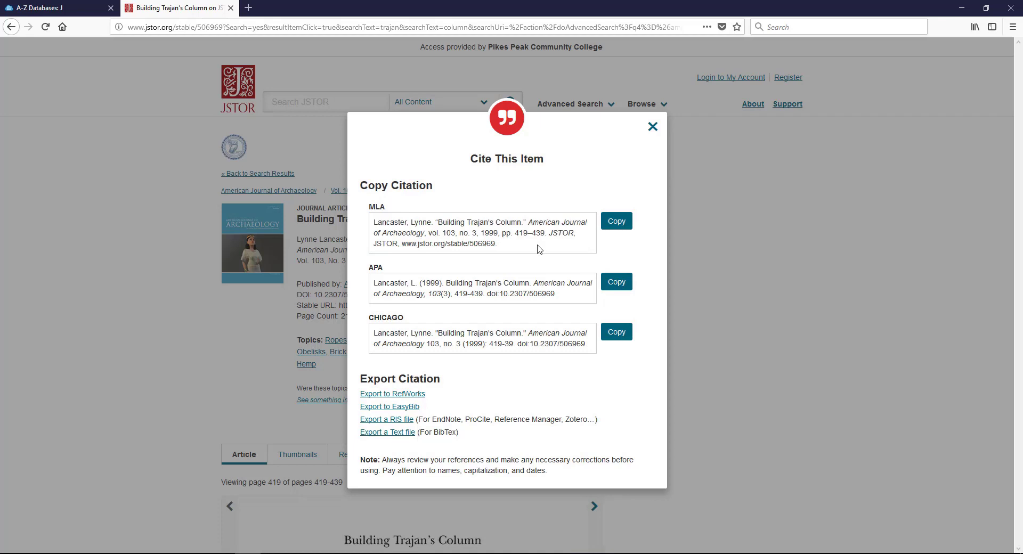
{"action": "left_click", "coordinate": [653, 127]}
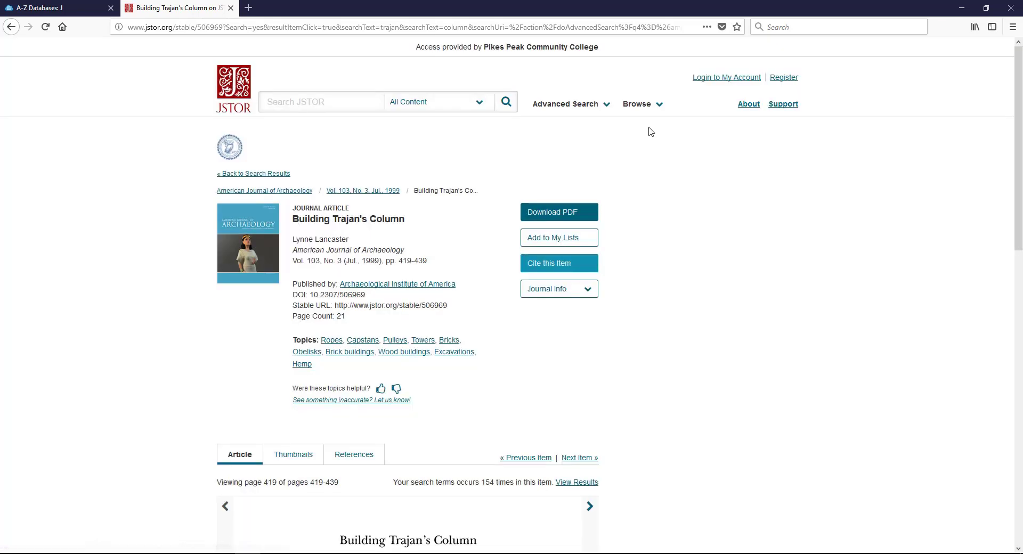
- Look through the first-page preview of the article and return to its details
{"action": "scroll", "coordinate": [687, 270], "scroll_direction": "down", "scroll_amount": 6}
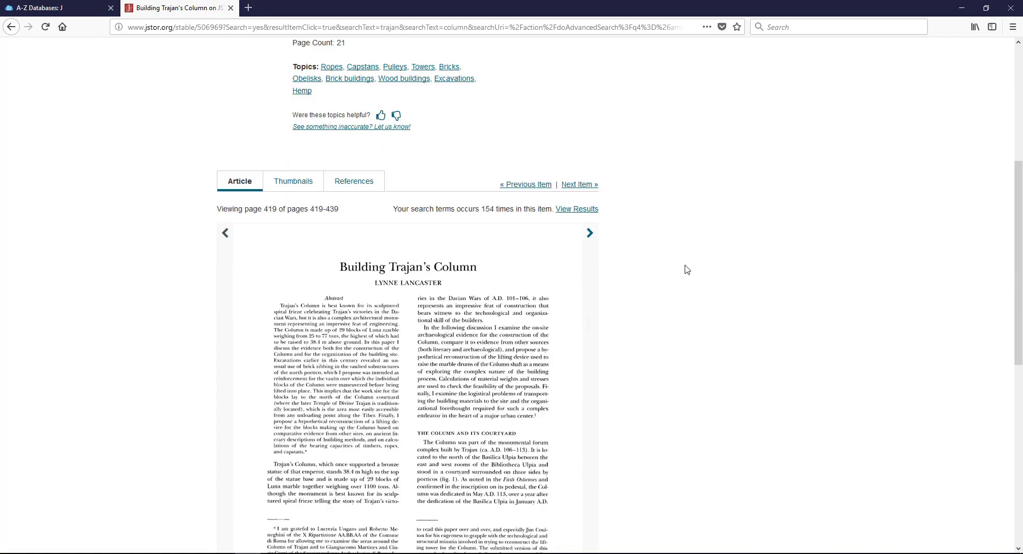
{"action": "scroll", "coordinate": [684, 268], "scroll_direction": "down", "scroll_amount": 1}
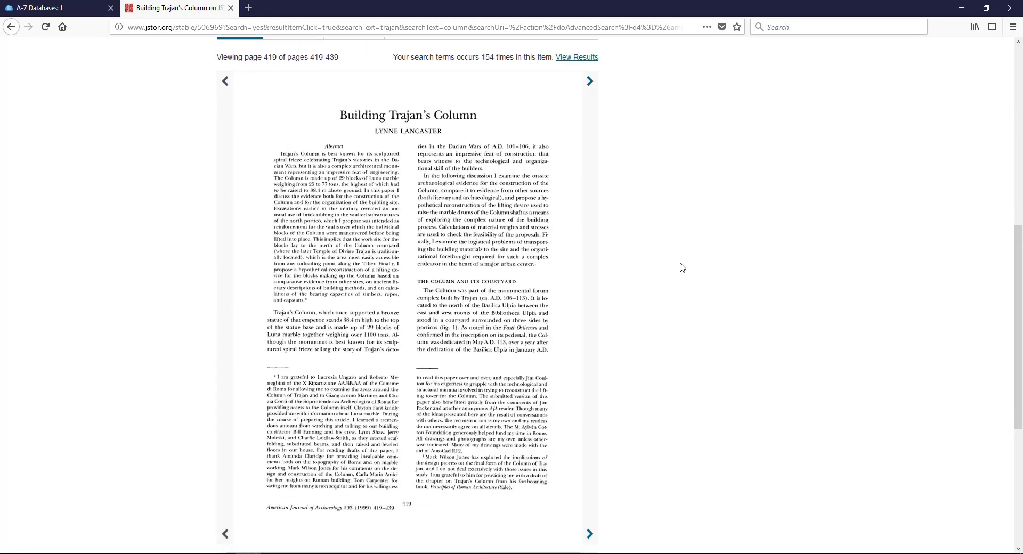
{"action": "scroll", "coordinate": [679, 266], "scroll_direction": "up", "scroll_amount": 7}
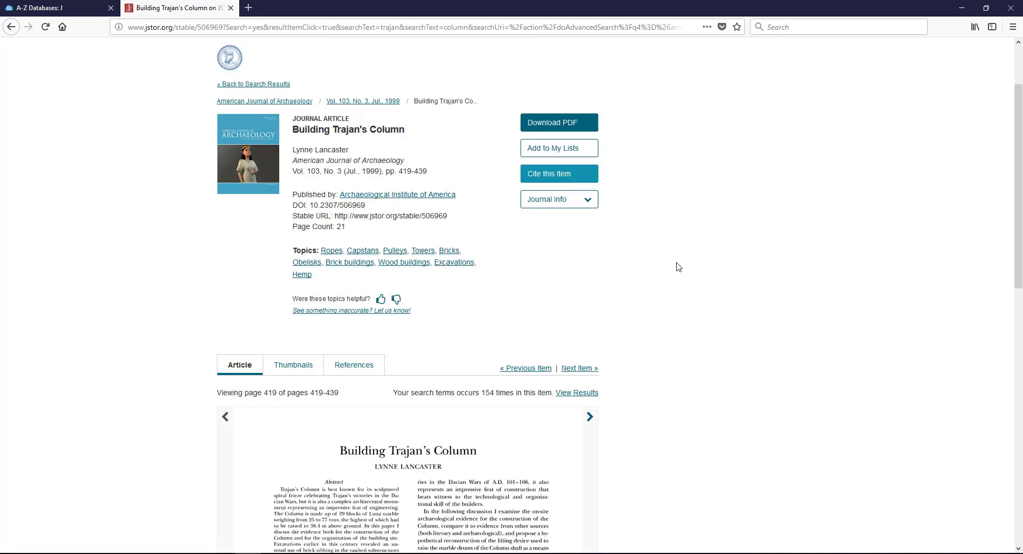